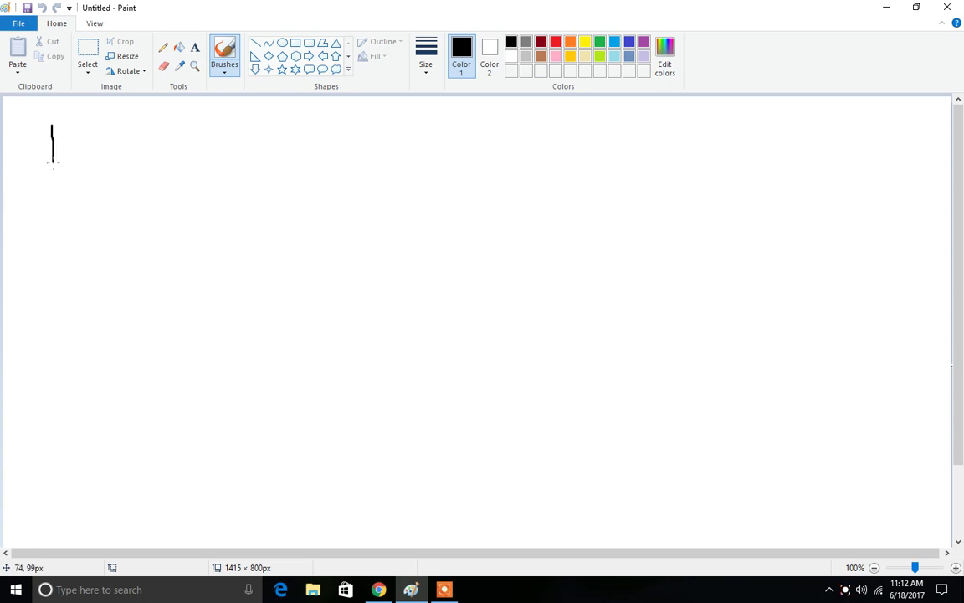
Draw the second side of the small top-left sketch and undo a stray horizontal stroke
{"action": "mouse_move", "coordinate": [77, 120]}
{"action": "left_mouse_down"}
{"action": "mouse_move", "coordinate": [63, 165]}
{"action": "mouse_move", "coordinate": [72, 189]}
{"action": "mouse_move", "coordinate": [93, 164]}
{"action": "left_mouse_up"}
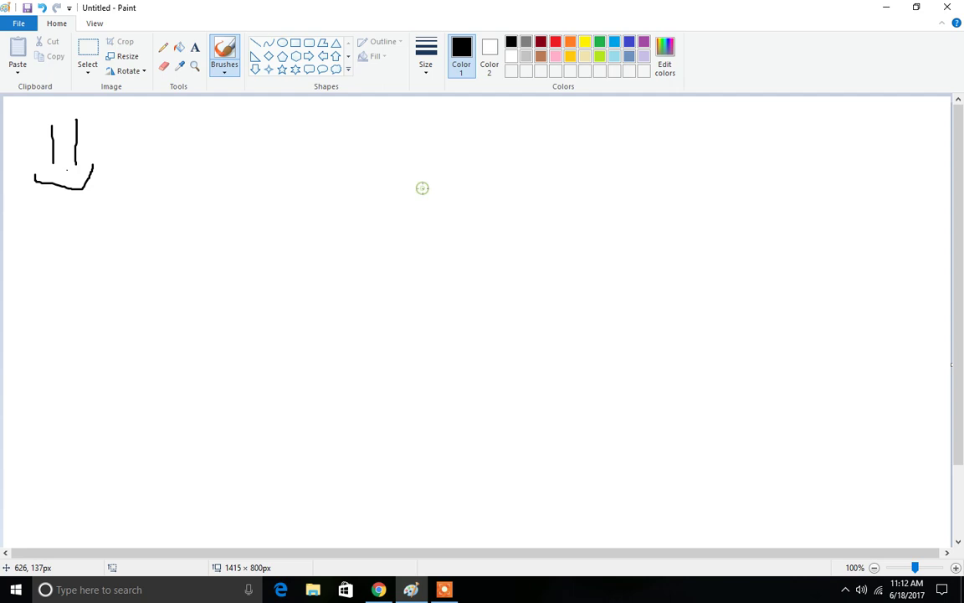
{"action": "mouse_move", "coordinate": [423, 187]}
{"action": "left_mouse_down"}
{"action": "mouse_move", "coordinate": [295, 192]}
{"action": "mouse_move", "coordinate": [263, 206]}
{"action": "left_mouse_up"}
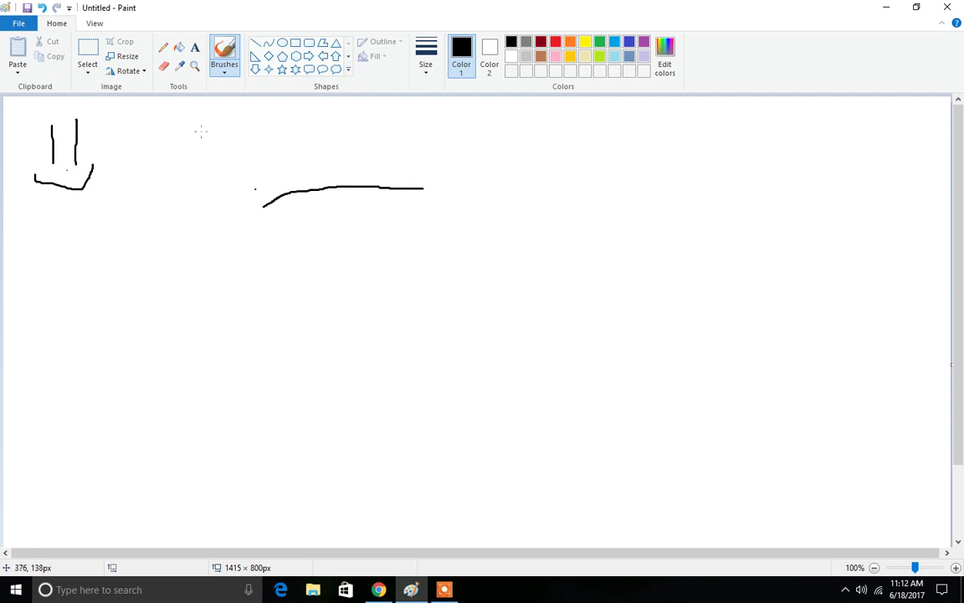
{"action": "key", "text": "ctrl+z"}
{"action": "key", "text": "ctrl+z"}
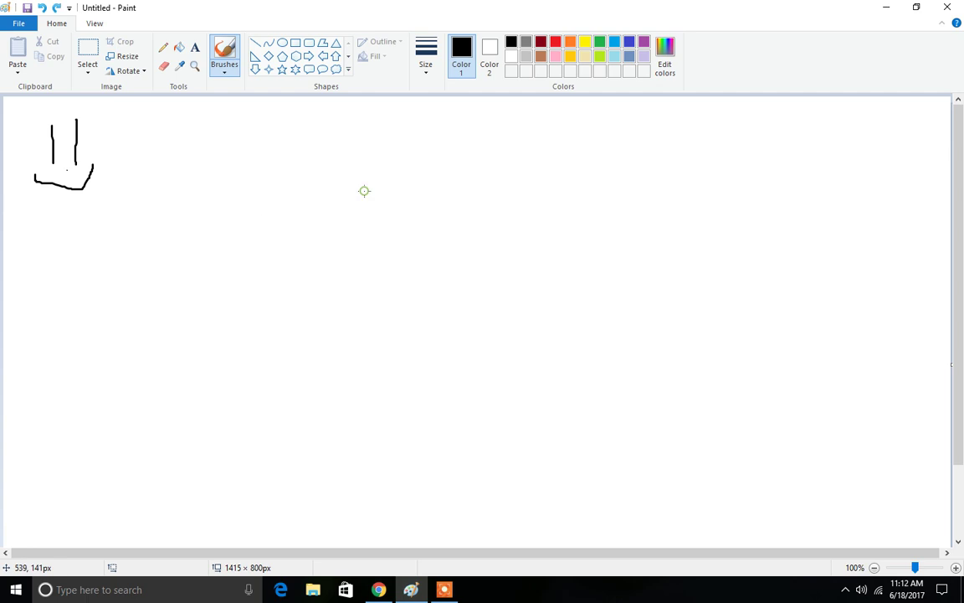
Draw a large curved hook, then erase and undo it, and sketch a thin pencil line
{"action": "left_click_drag", "start_coordinate": [364, 191], "coordinate": [219, 225]}
{"action": "left_click_drag", "start_coordinate": [175, 283], "coordinate": [198, 365]}
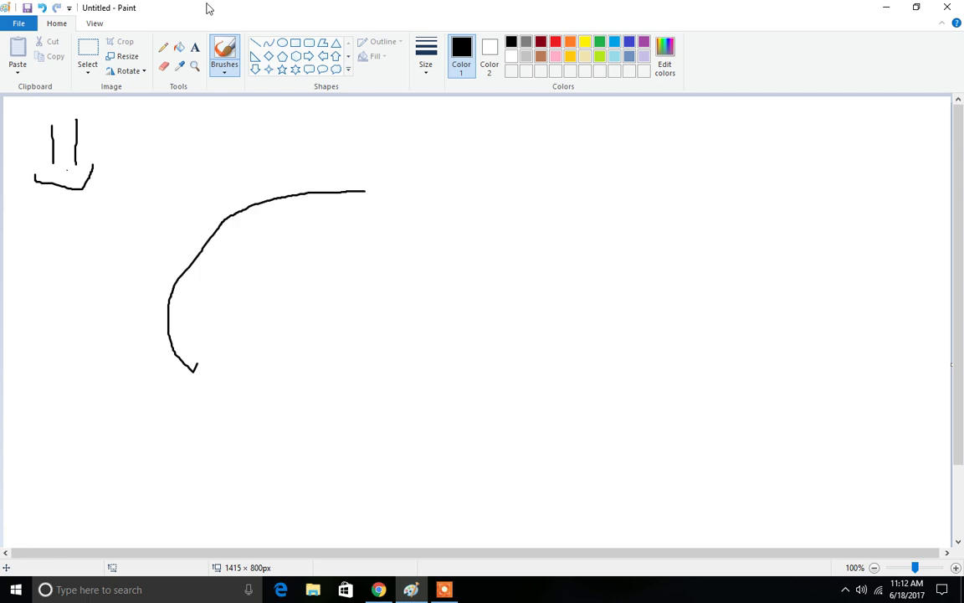
{"action": "left_click", "coordinate": [163, 66]}
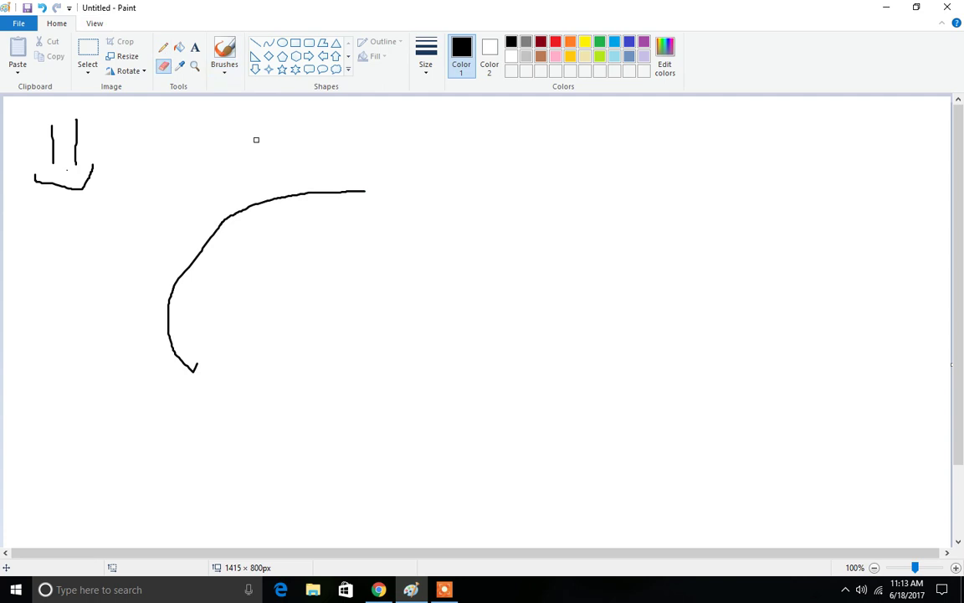
{"action": "mouse_move", "coordinate": [366, 193]}
{"action": "left_mouse_down"}
{"action": "mouse_move", "coordinate": [374, 203]}
{"action": "mouse_move", "coordinate": [281, 194]}
{"action": "mouse_move", "coordinate": [251, 202]}
{"action": "left_mouse_up"}
{"action": "left_click", "coordinate": [42, 7]}
{"action": "left_click", "coordinate": [42, 8]}
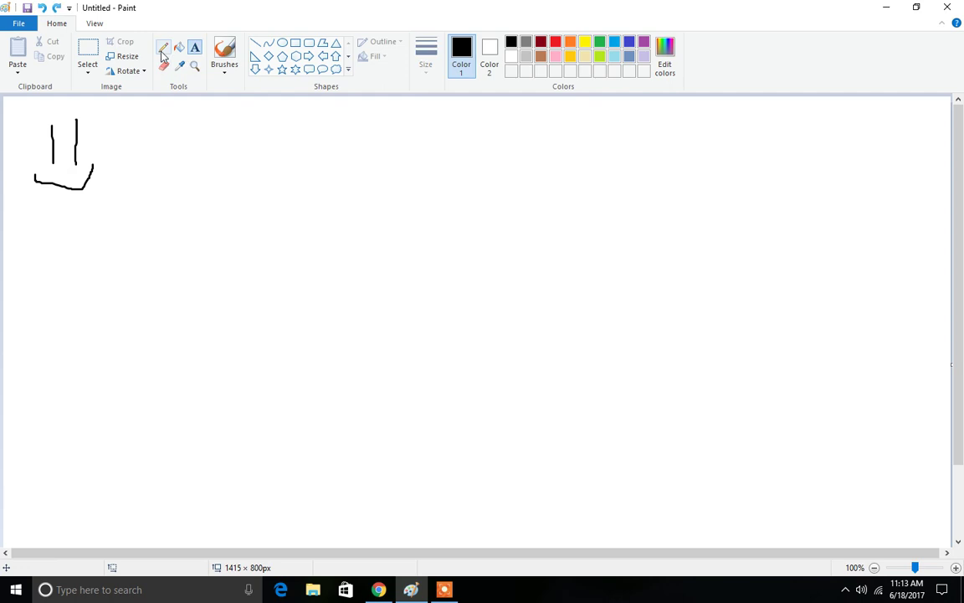
{"action": "left_click", "coordinate": [163, 50]}
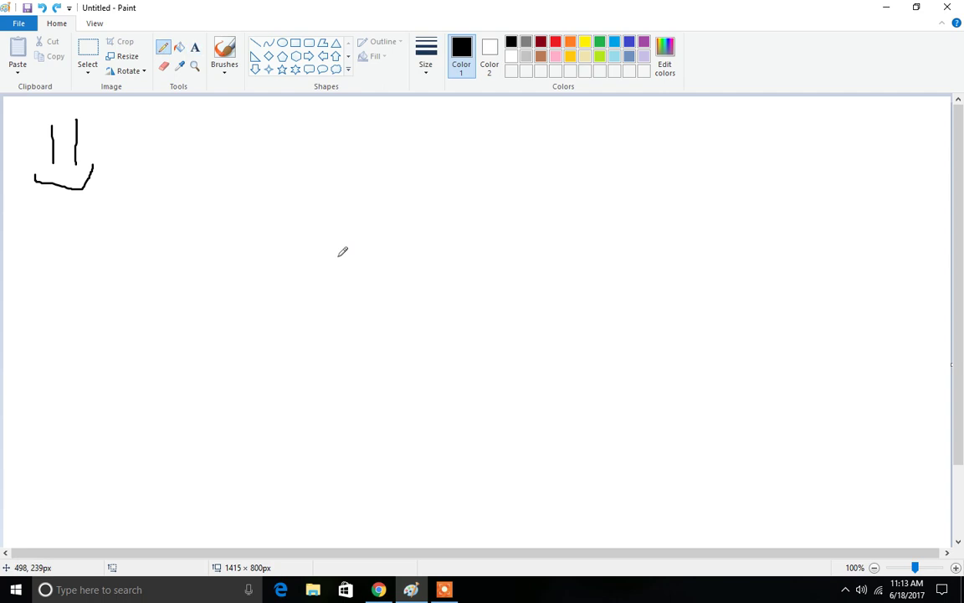
{"action": "left_click_drag", "start_coordinate": [373, 262], "coordinate": [218, 292]}
Undo the pencil line and brush a large mug outline with a rounded left handle
{"action": "left_click", "coordinate": [41, 7]}
{"action": "left_click", "coordinate": [224, 54]}
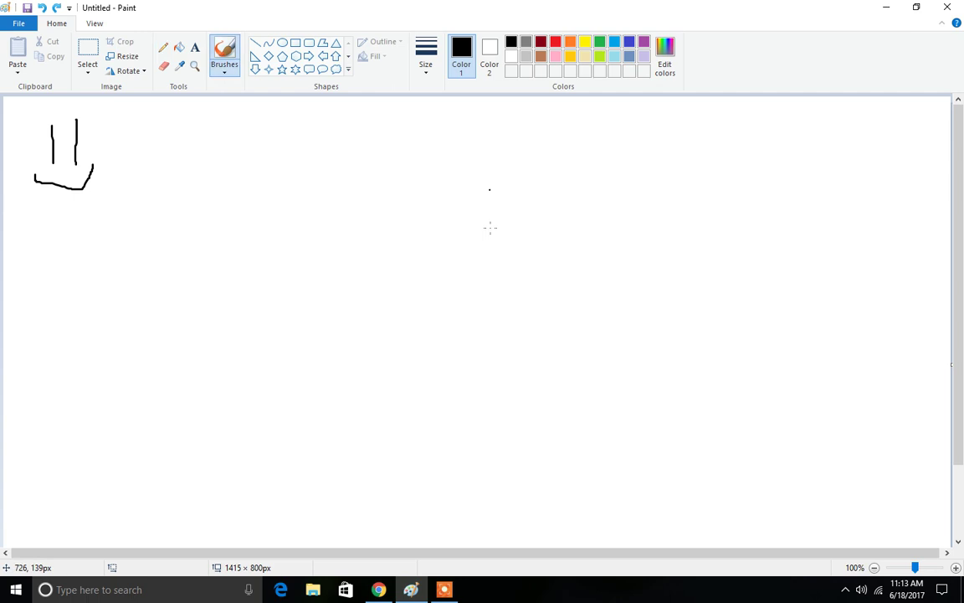
{"action": "mouse_move", "coordinate": [404, 265]}
{"action": "left_mouse_down"}
{"action": "mouse_move", "coordinate": [372, 267]}
{"action": "mouse_move", "coordinate": [261, 428]}
{"action": "left_mouse_up"}
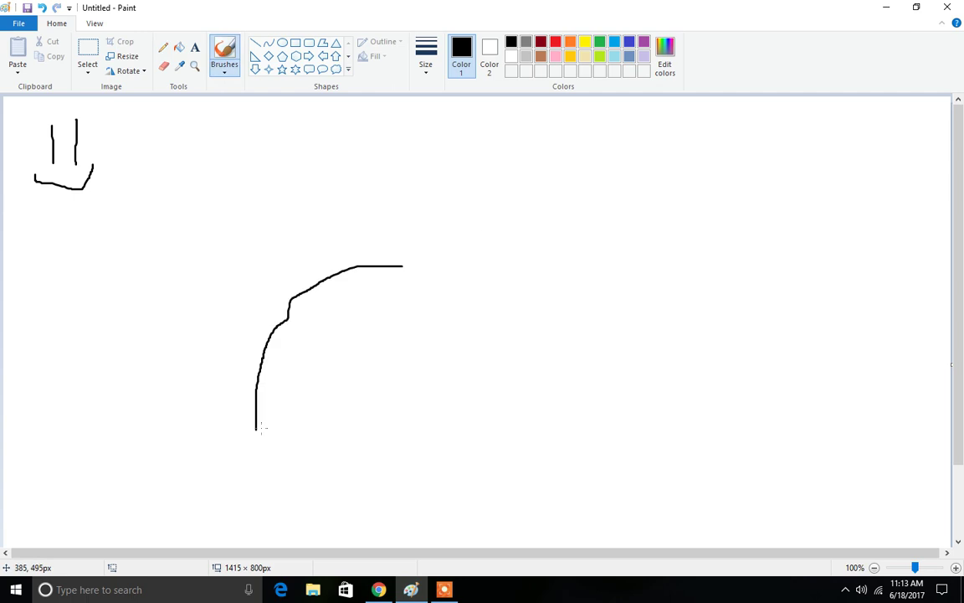
{"action": "scroll", "coordinate": [260, 393], "scroll_direction": "down", "scroll_amount": 2}
{"action": "mouse_move", "coordinate": [256, 350]}
{"action": "left_mouse_down"}
{"action": "mouse_move", "coordinate": [381, 462]}
{"action": "mouse_move", "coordinate": [401, 458]}
{"action": "left_mouse_up"}
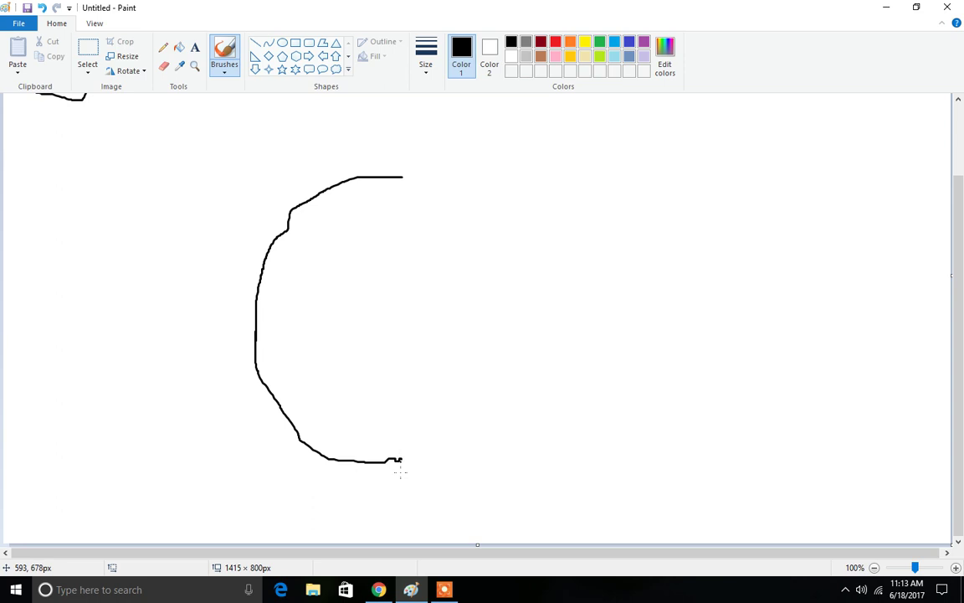
{"action": "mouse_move", "coordinate": [400, 472]}
{"action": "left_mouse_down"}
{"action": "mouse_move", "coordinate": [396, 209]}
{"action": "mouse_move", "coordinate": [410, 135]}
{"action": "mouse_move", "coordinate": [667, 143]}
{"action": "left_mouse_up"}
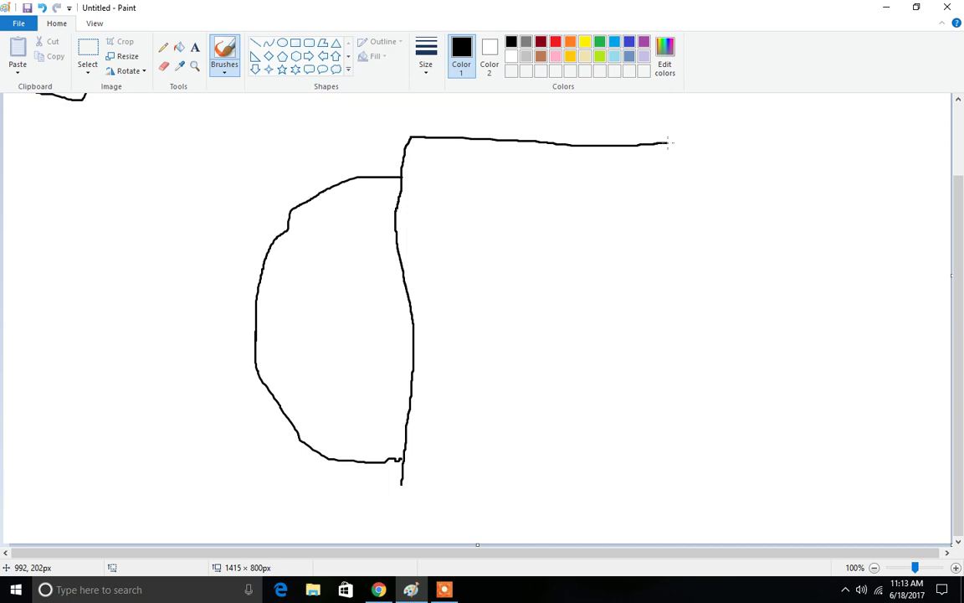
{"action": "mouse_move", "coordinate": [668, 143]}
{"action": "left_mouse_down"}
{"action": "mouse_move", "coordinate": [536, 489]}
{"action": "mouse_move", "coordinate": [398, 494]}
{"action": "mouse_move", "coordinate": [402, 472]}
{"action": "left_mouse_up"}
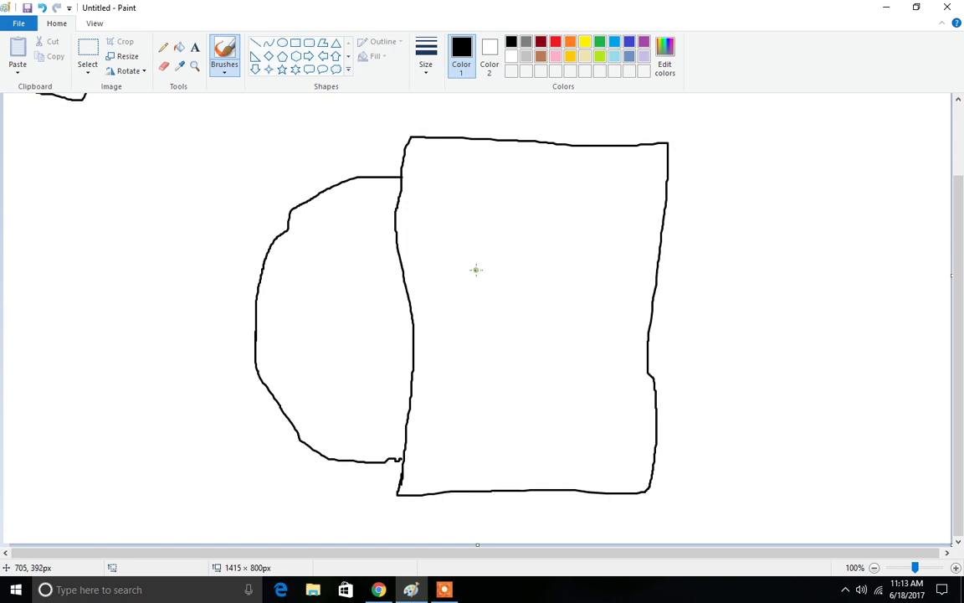
Draw a thumbs-up hand on the front of the mug
{"action": "mouse_move", "coordinate": [475, 270]}
{"action": "left_mouse_down"}
{"action": "mouse_move", "coordinate": [484, 176]}
{"action": "mouse_move", "coordinate": [502, 167]}
{"action": "mouse_move", "coordinate": [513, 166]}
{"action": "mouse_move", "coordinate": [528, 261]}
{"action": "left_mouse_up"}
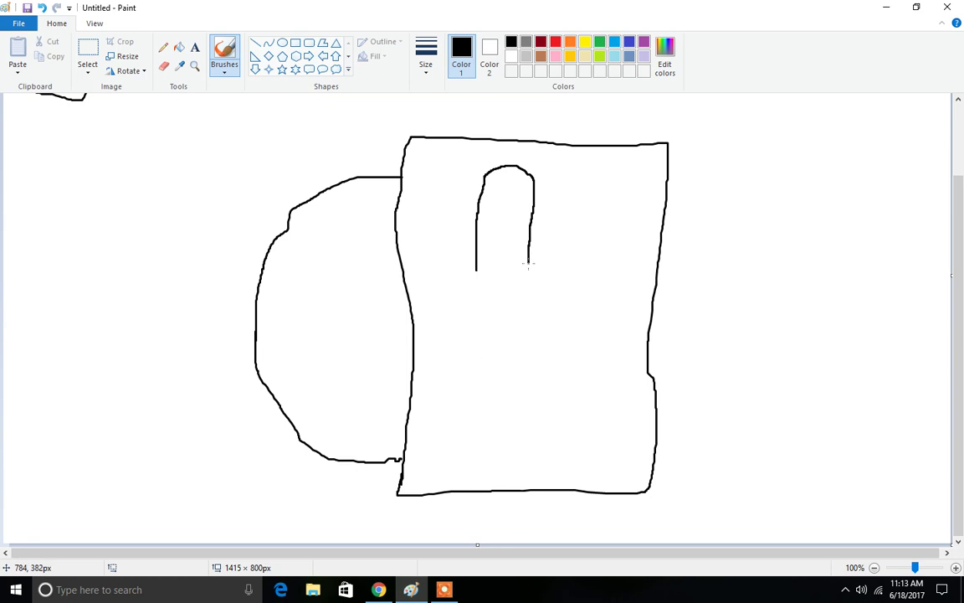
{"action": "mouse_move", "coordinate": [528, 264]}
{"action": "left_mouse_down"}
{"action": "mouse_move", "coordinate": [594, 263]}
{"action": "mouse_move", "coordinate": [566, 283]}
{"action": "mouse_move", "coordinate": [589, 286]}
{"action": "mouse_move", "coordinate": [578, 307]}
{"action": "mouse_move", "coordinate": [565, 308]}
{"action": "mouse_move", "coordinate": [582, 307]}
{"action": "mouse_move", "coordinate": [599, 321]}
{"action": "mouse_move", "coordinate": [595, 335]}
{"action": "mouse_move", "coordinate": [559, 337]}
{"action": "mouse_move", "coordinate": [597, 338]}
{"action": "mouse_move", "coordinate": [602, 354]}
{"action": "mouse_move", "coordinate": [517, 361]}
{"action": "mouse_move", "coordinate": [476, 270]}
{"action": "left_mouse_up"}
{"action": "left_click", "coordinate": [480, 242]}
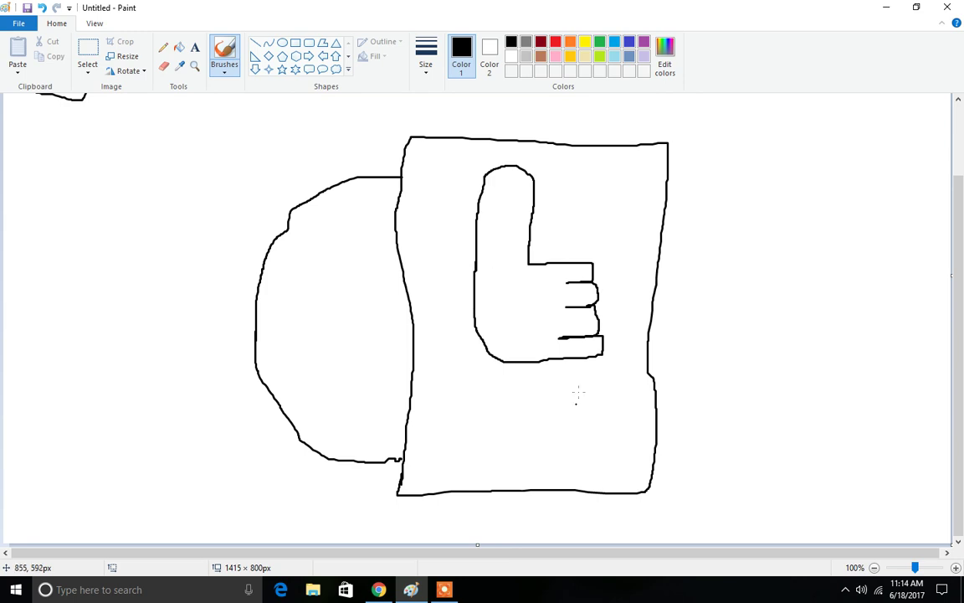
Draw a smaller open-topped cup right of the mug with a small thumbs-up inside
{"action": "scroll", "coordinate": [578, 391], "scroll_direction": "up", "scroll_amount": 2}
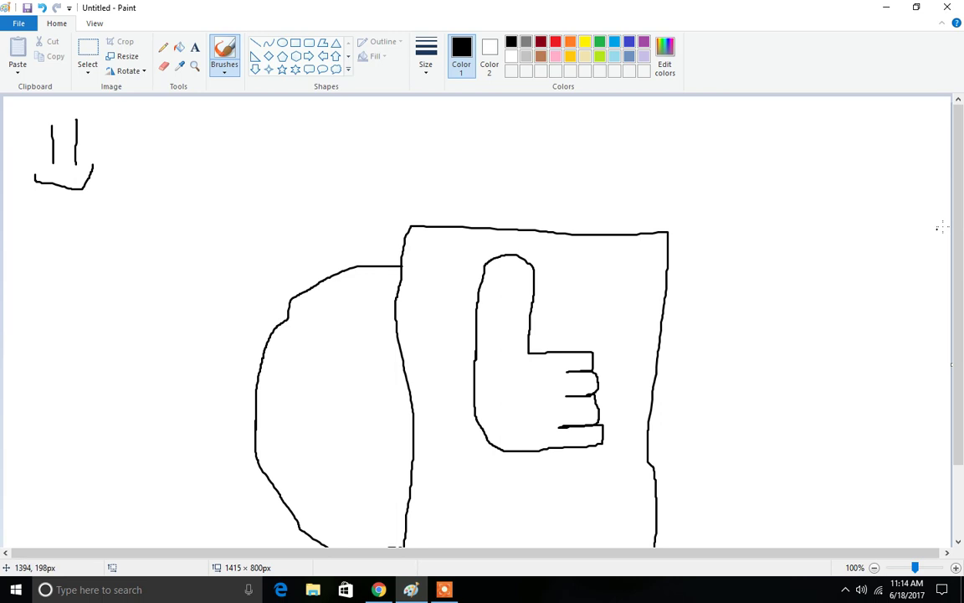
{"action": "mouse_move", "coordinate": [776, 200]}
{"action": "left_mouse_down"}
{"action": "mouse_move", "coordinate": [777, 375]}
{"action": "mouse_move", "coordinate": [925, 381]}
{"action": "mouse_move", "coordinate": [904, 199]}
{"action": "left_mouse_up"}
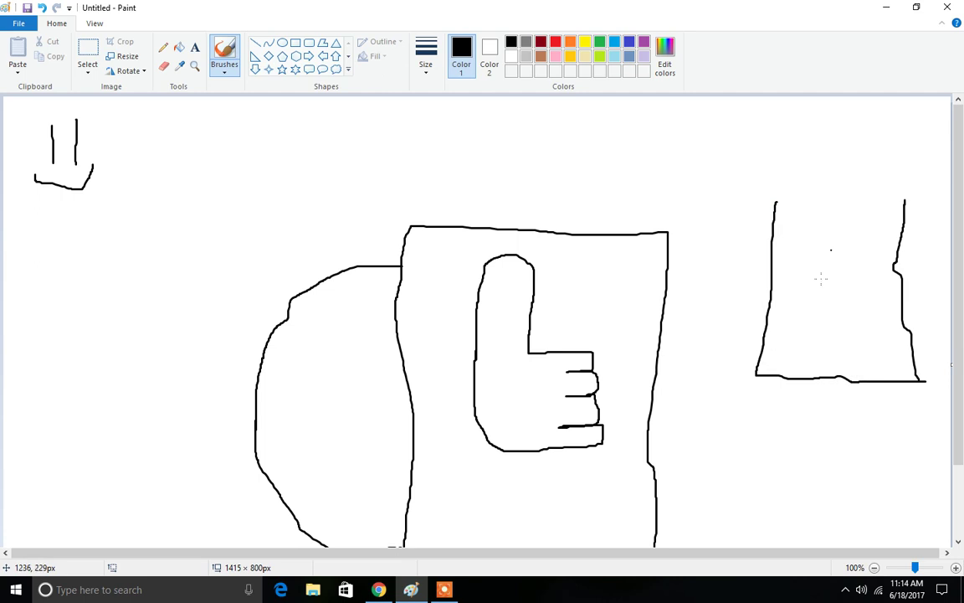
{"action": "mouse_move", "coordinate": [820, 284]}
{"action": "left_mouse_down"}
{"action": "mouse_move", "coordinate": [834, 216]}
{"action": "mouse_move", "coordinate": [836, 282]}
{"action": "mouse_move", "coordinate": [871, 284]}
{"action": "mouse_move", "coordinate": [866, 305]}
{"action": "mouse_move", "coordinate": [879, 305]}
{"action": "mouse_move", "coordinate": [867, 310]}
{"action": "mouse_move", "coordinate": [876, 319]}
{"action": "mouse_move", "coordinate": [869, 326]}
{"action": "left_mouse_up"}
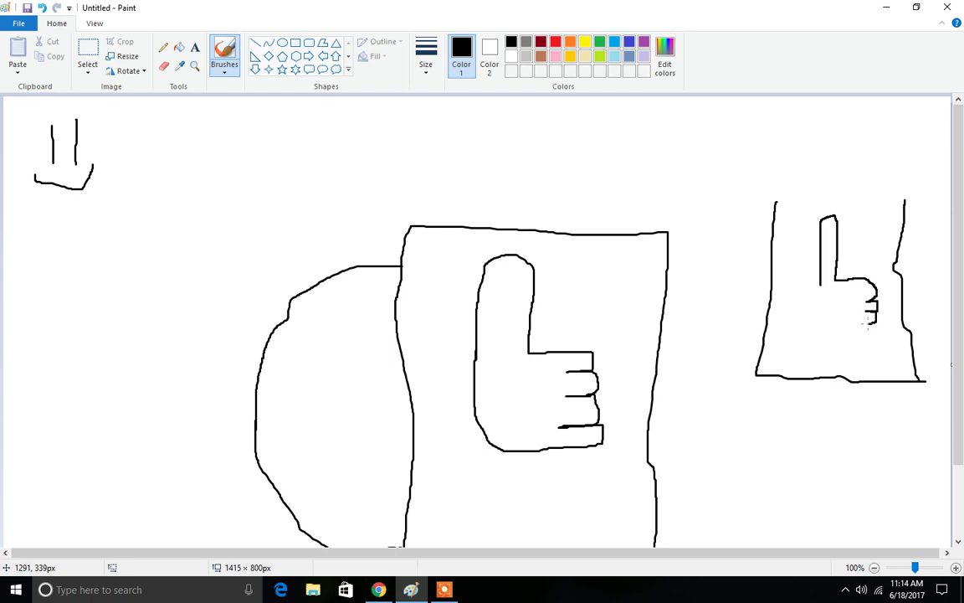
{"action": "mouse_move", "coordinate": [867, 327]}
{"action": "left_mouse_down"}
{"action": "mouse_move", "coordinate": [874, 340]}
{"action": "mouse_move", "coordinate": [837, 339]}
{"action": "mouse_move", "coordinate": [821, 286]}
{"action": "left_mouse_up"}
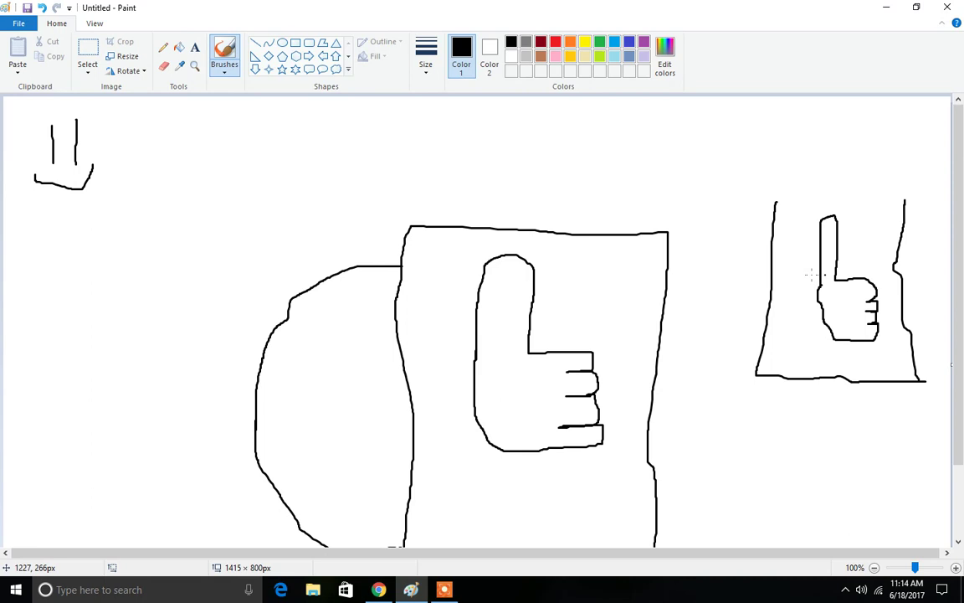
Draw a box-shaped bottle with a small cap at the left, holding a thumbs-up
{"action": "scroll", "coordinate": [810, 274], "scroll_direction": "down", "scroll_amount": 2}
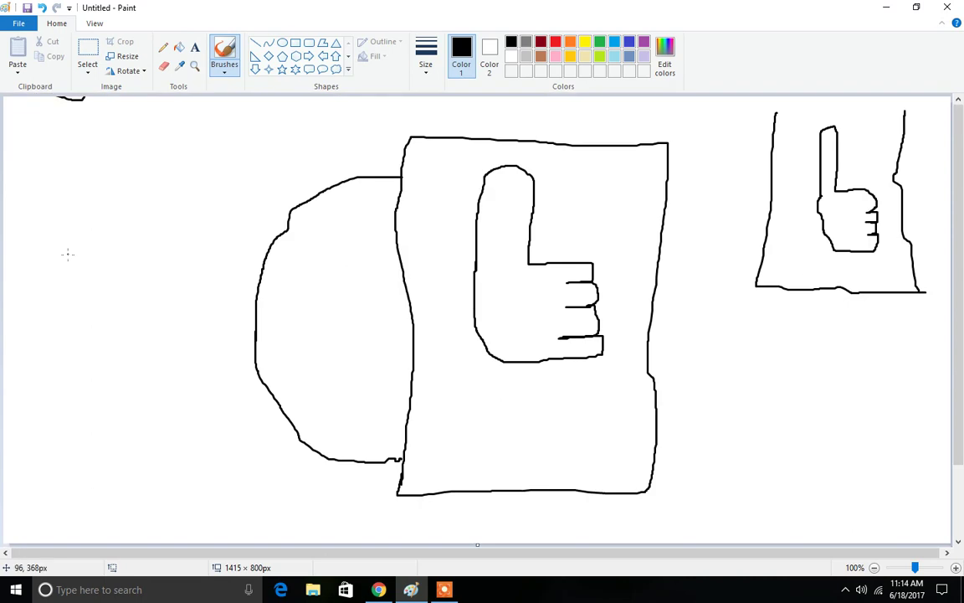
{"action": "scroll", "coordinate": [69, 254], "scroll_direction": "up", "scroll_amount": 2}
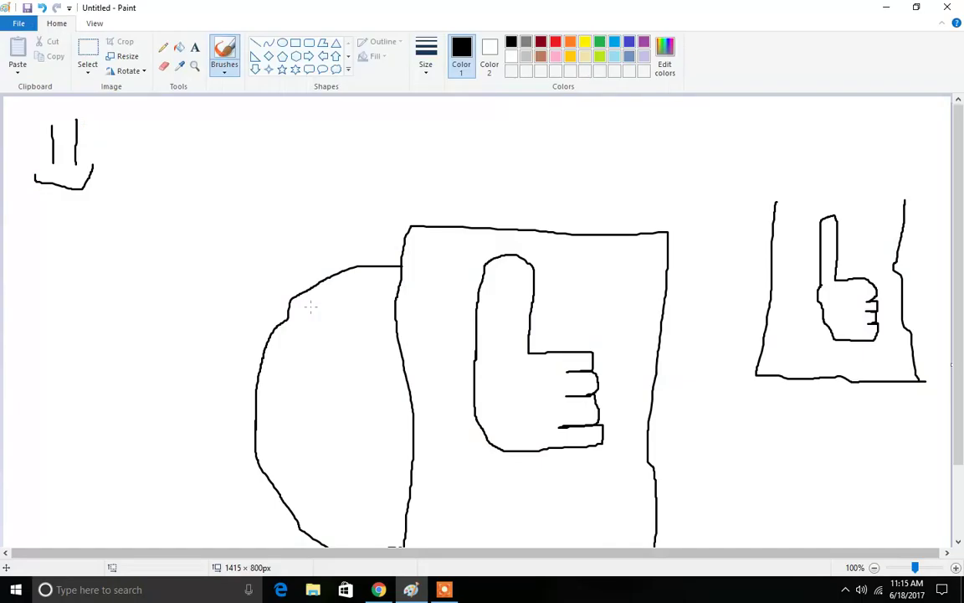
{"action": "left_click", "coordinate": [94, 312]}
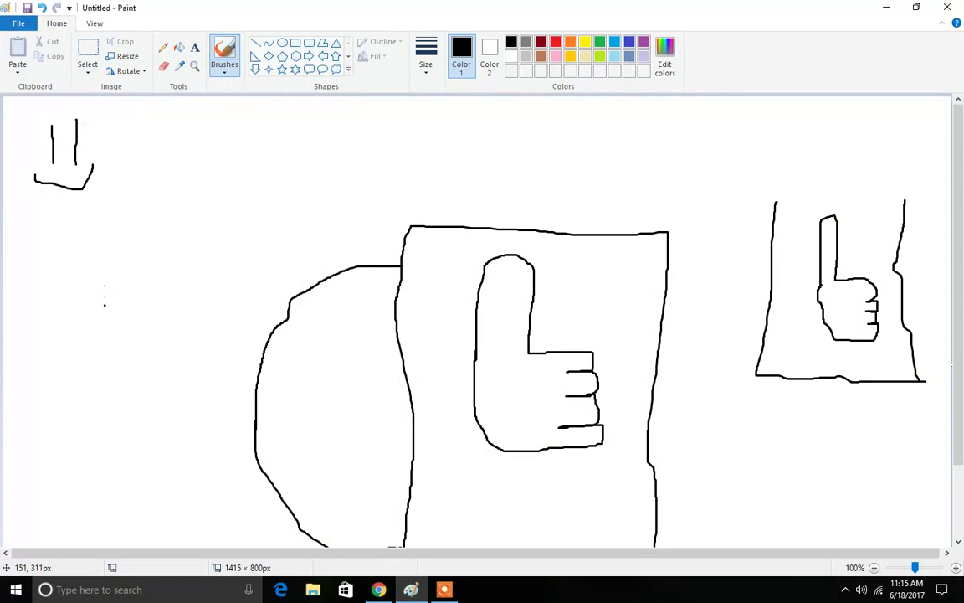
{"action": "left_click_drag", "start_coordinate": [179, 275], "coordinate": [105, 311]}
{"action": "mouse_move", "coordinate": [179, 311]}
{"action": "left_mouse_down"}
{"action": "mouse_move", "coordinate": [217, 322]}
{"action": "mouse_move", "coordinate": [217, 378]}
{"action": "mouse_move", "coordinate": [133, 509]}
{"action": "mouse_move", "coordinate": [14, 519]}
{"action": "left_mouse_up"}
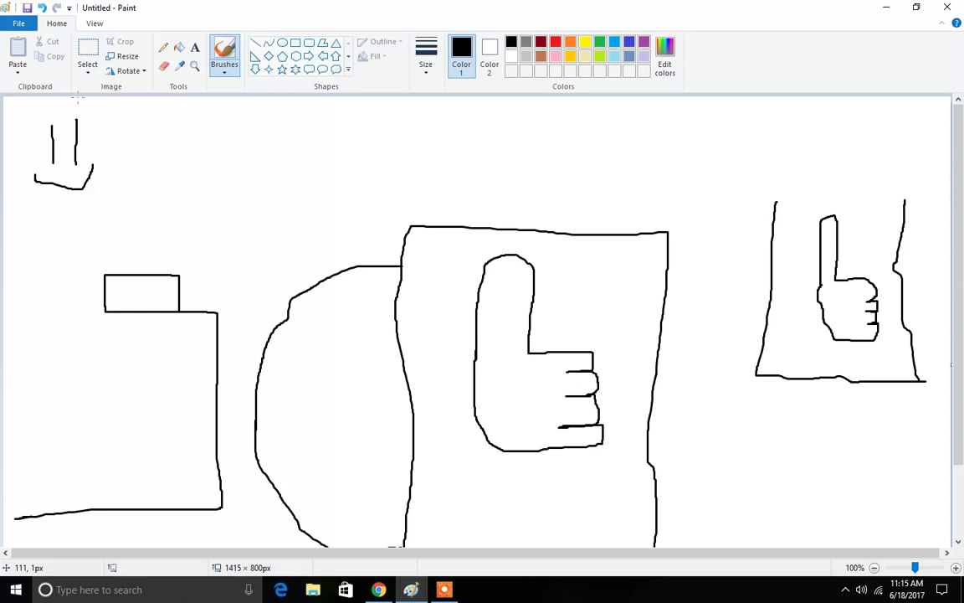
{"action": "mouse_move", "coordinate": [58, 512]}
{"action": "left_mouse_down"}
{"action": "mouse_move", "coordinate": [64, 313]}
{"action": "mouse_move", "coordinate": [107, 310]}
{"action": "left_mouse_up"}
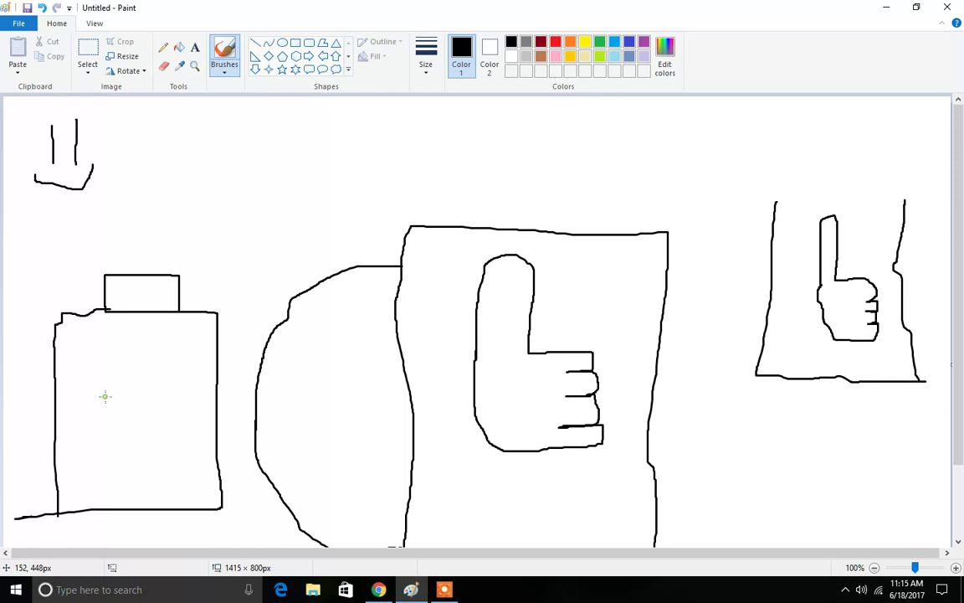
{"action": "mouse_move", "coordinate": [104, 396]}
{"action": "left_mouse_down"}
{"action": "mouse_move", "coordinate": [134, 395]}
{"action": "mouse_move", "coordinate": [169, 437]}
{"action": "mouse_move", "coordinate": [168, 452]}
{"action": "mouse_move", "coordinate": [180, 451]}
{"action": "mouse_move", "coordinate": [96, 431]}
{"action": "mouse_move", "coordinate": [102, 390]}
{"action": "left_mouse_up"}
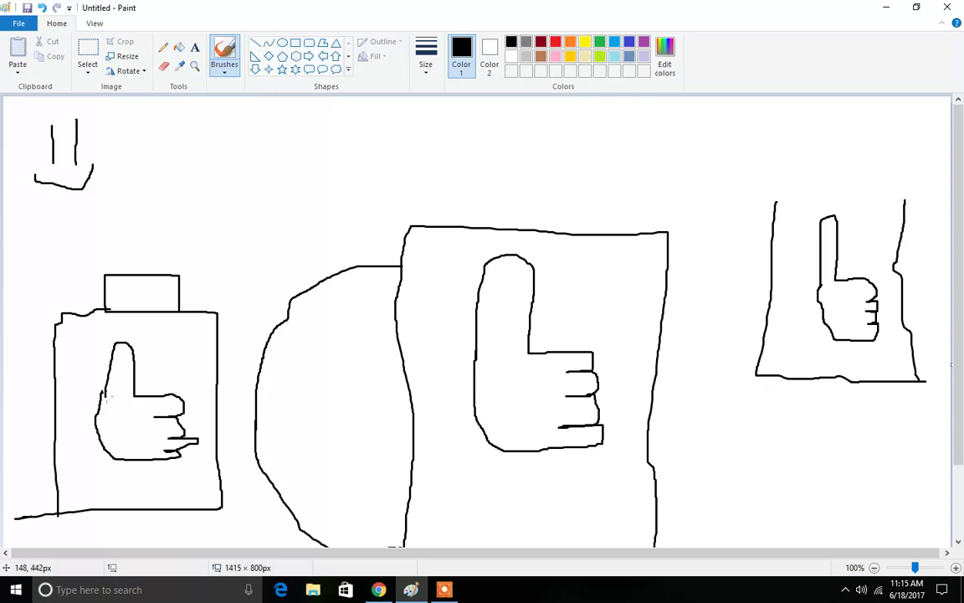
Draw a small bottle below the right-hand cup, scribble inside it, and add a short mark beside it
{"action": "scroll", "coordinate": [780, 382], "scroll_direction": "down", "scroll_amount": 3}
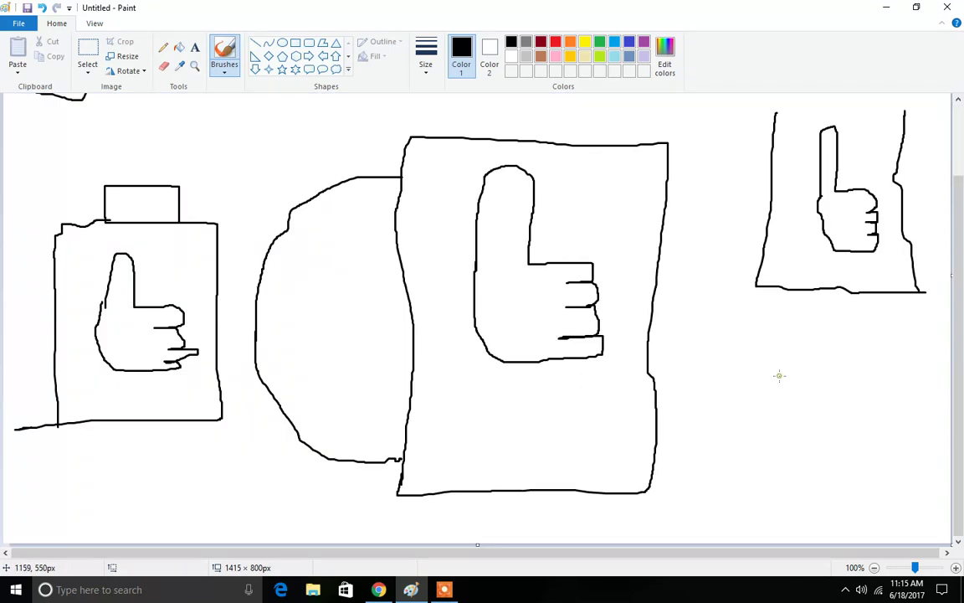
{"action": "mouse_move", "coordinate": [779, 375]}
{"action": "left_mouse_down"}
{"action": "mouse_move", "coordinate": [800, 358]}
{"action": "mouse_move", "coordinate": [809, 377]}
{"action": "mouse_move", "coordinate": [834, 388]}
{"action": "mouse_move", "coordinate": [827, 472]}
{"action": "mouse_move", "coordinate": [760, 440]}
{"action": "mouse_move", "coordinate": [755, 414]}
{"action": "mouse_move", "coordinate": [771, 365]}
{"action": "left_mouse_up"}
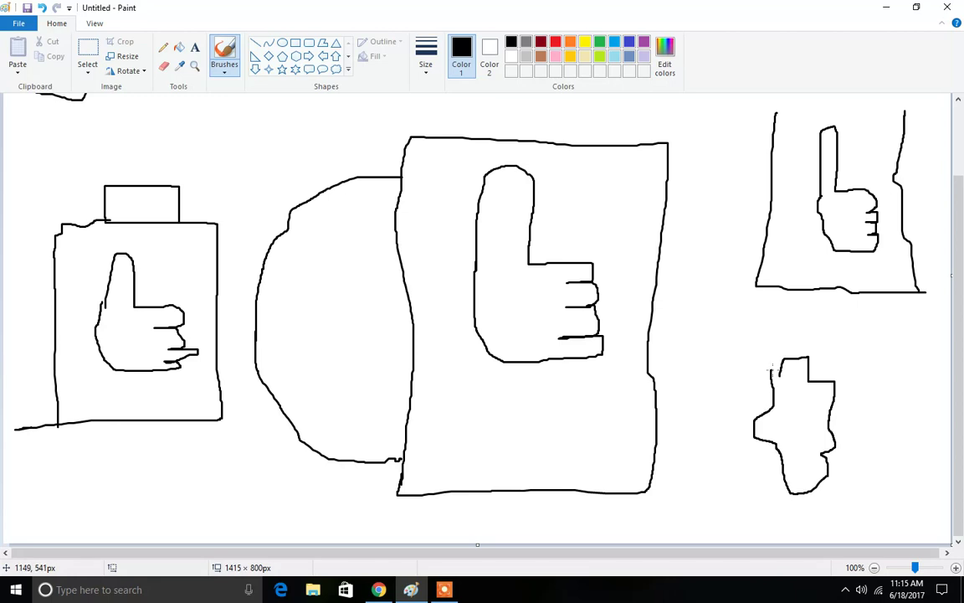
{"action": "mouse_move", "coordinate": [791, 407]}
{"action": "left_mouse_down"}
{"action": "mouse_move", "coordinate": [812, 409]}
{"action": "mouse_move", "coordinate": [789, 433]}
{"action": "left_mouse_up"}
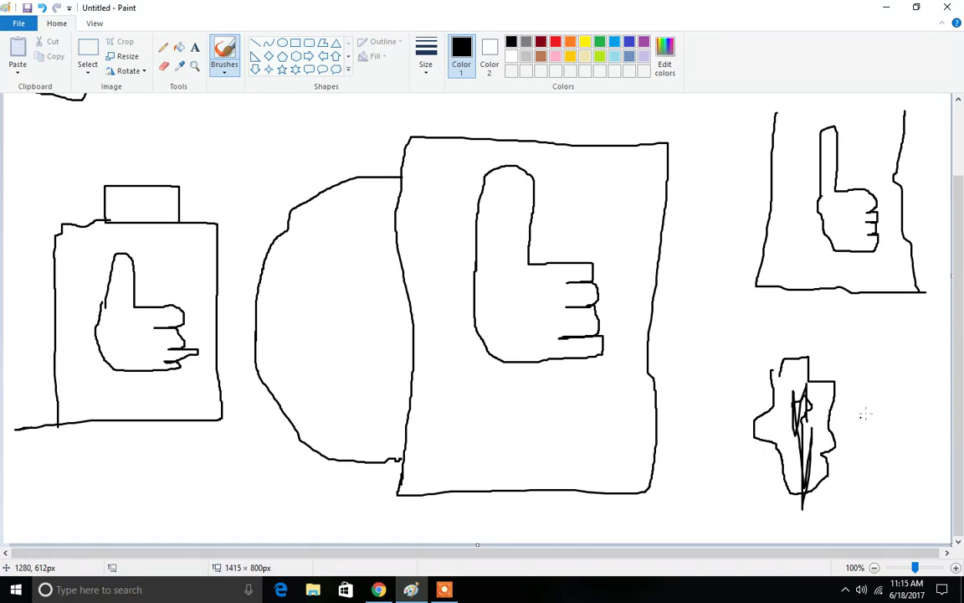
{"action": "left_click_drag", "start_coordinate": [873, 383], "coordinate": [871, 405]}
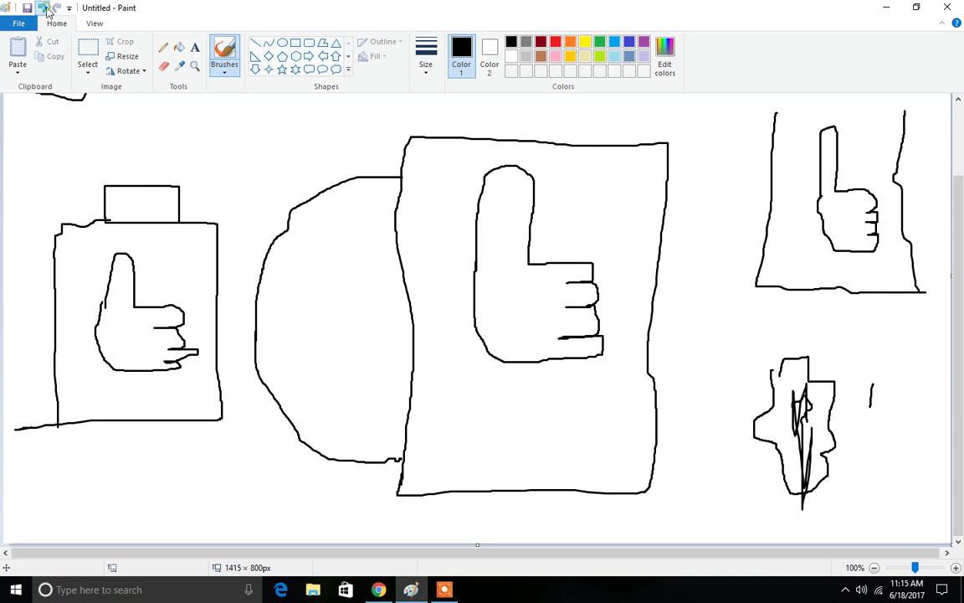
Remove the stray mark and add a '10/10' text label beside the bottle
{"action": "left_click", "coordinate": [42, 7]}
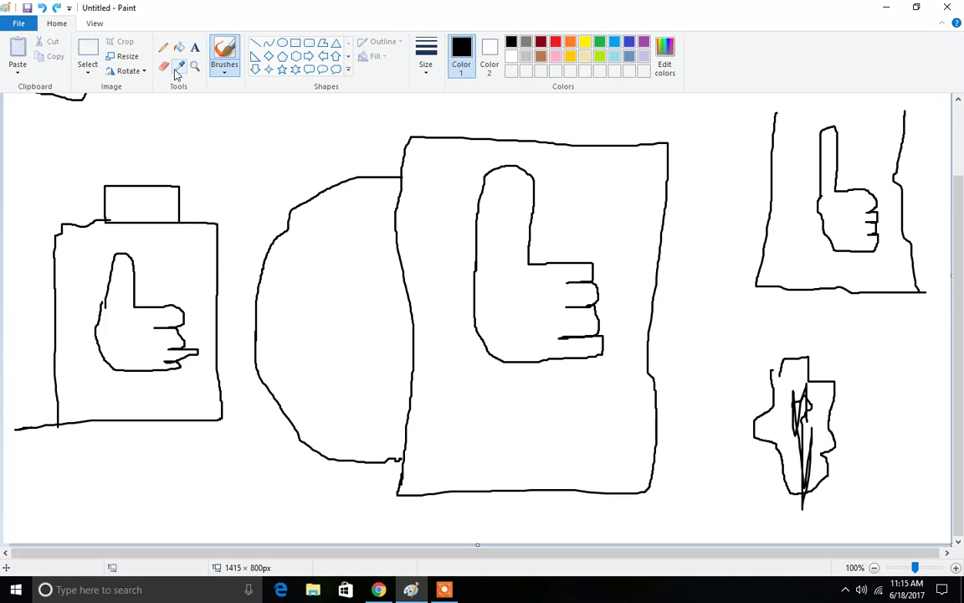
{"action": "left_click", "coordinate": [195, 50]}
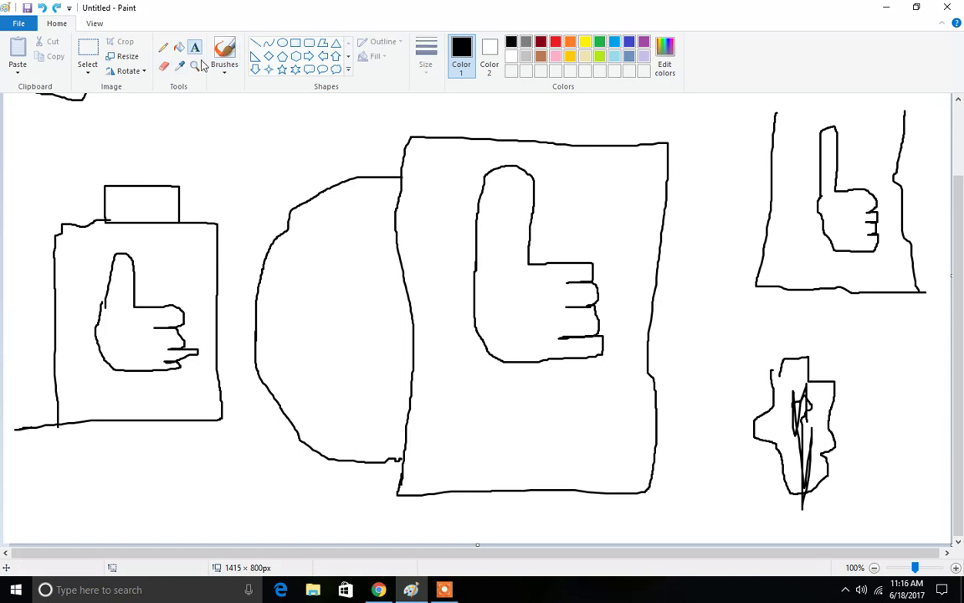
{"action": "left_click", "coordinate": [866, 424]}
{"action": "type", "text": "11"}
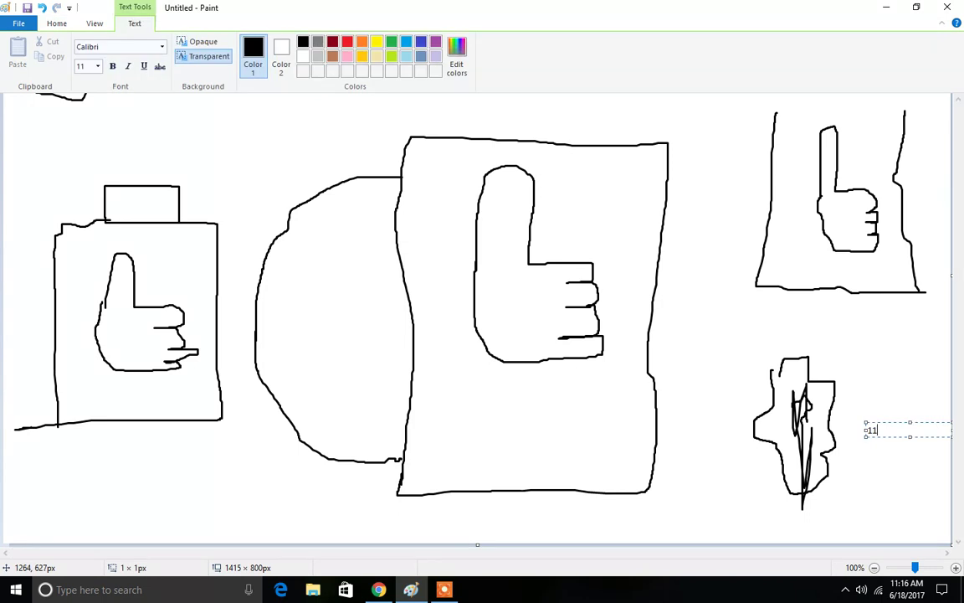
{"action": "key", "text": "BackSpace"}
{"action": "type", "text": "0/10"}
{"action": "left_click", "coordinate": [847, 410]}
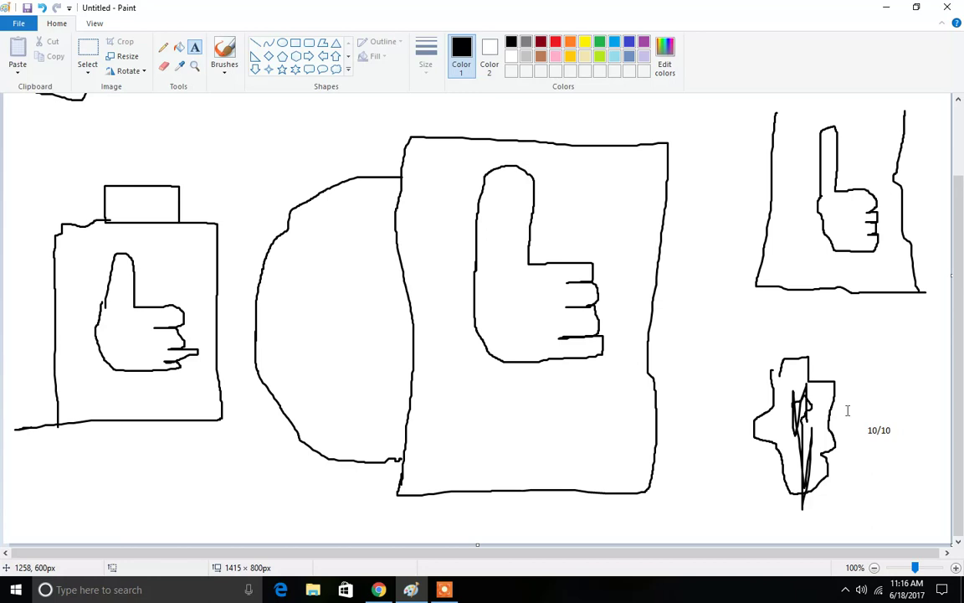
Frame the 10/10 label with a left-pointing arrow shape
{"action": "left_click", "coordinate": [323, 56]}
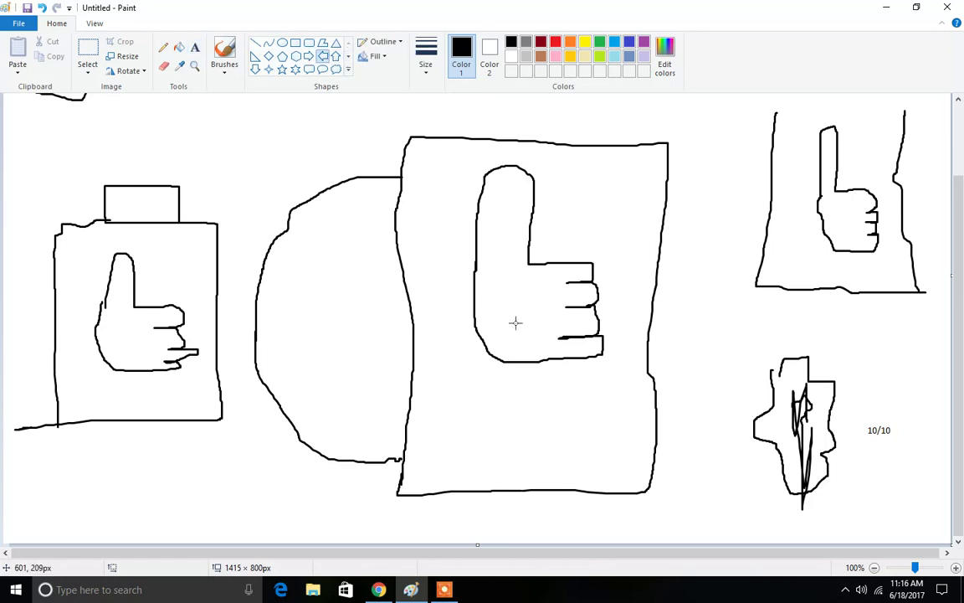
{"action": "left_click_drag", "start_coordinate": [853, 408], "coordinate": [897, 454]}
{"action": "left_click", "coordinate": [872, 503]}
{"action": "scroll", "coordinate": [873, 489], "scroll_direction": "up", "scroll_amount": 2}
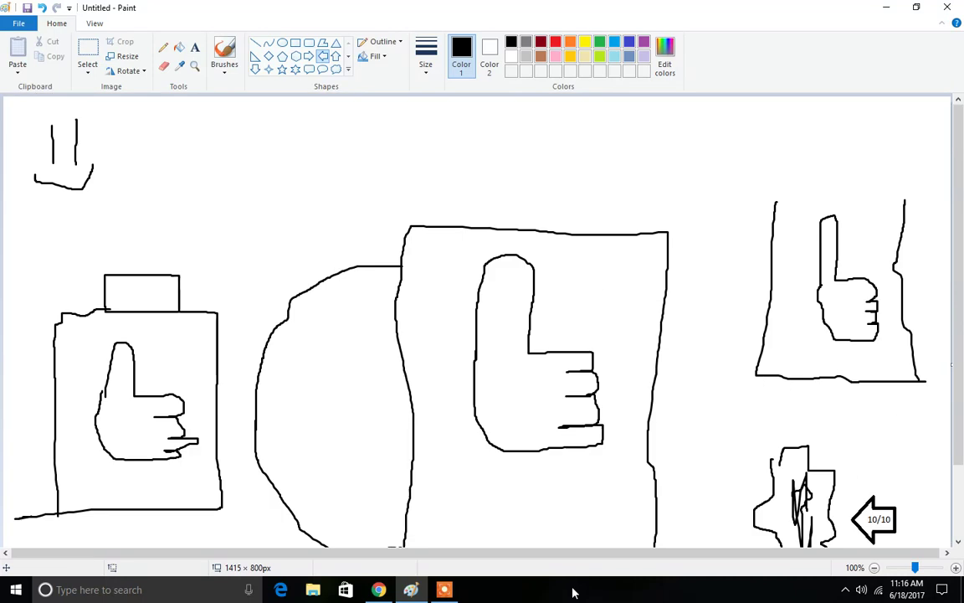
Minimize Paint and show Google Images results for 'bottle'
{"action": "left_click", "coordinate": [413, 590]}
{"action": "mouse_move", "coordinate": [437, 591]}
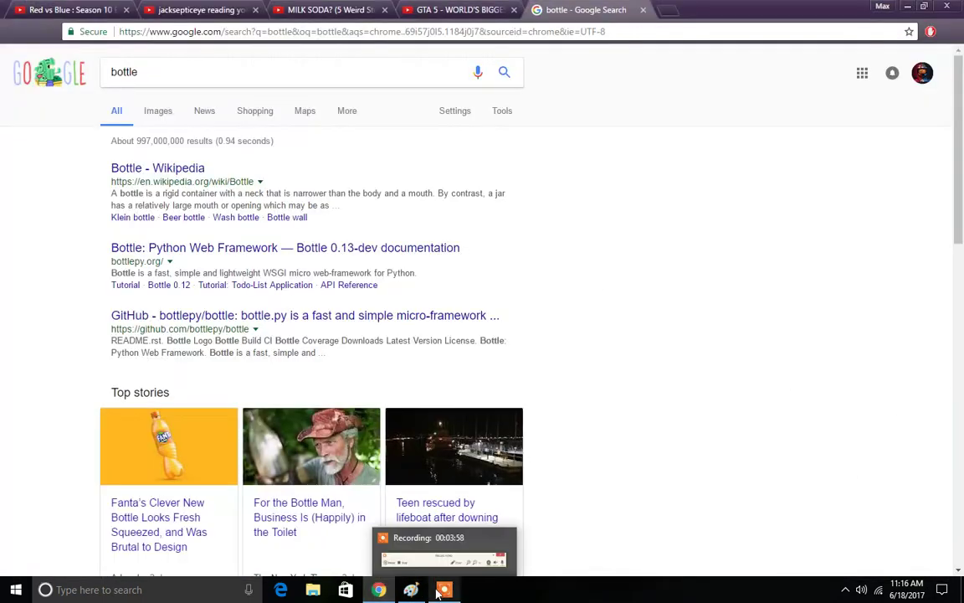
{"action": "mouse_move", "coordinate": [396, 593]}
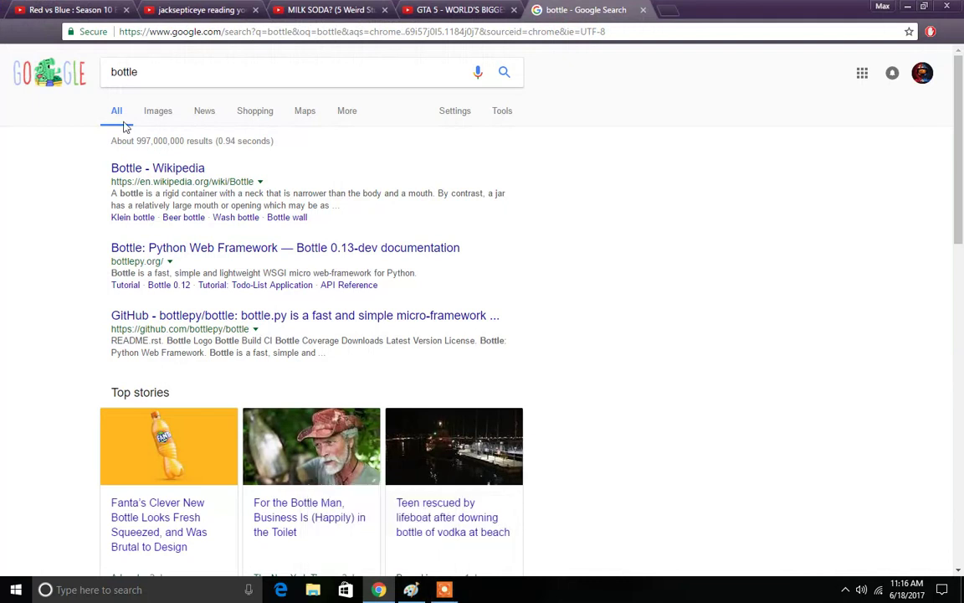
{"action": "left_click", "coordinate": [157, 110]}
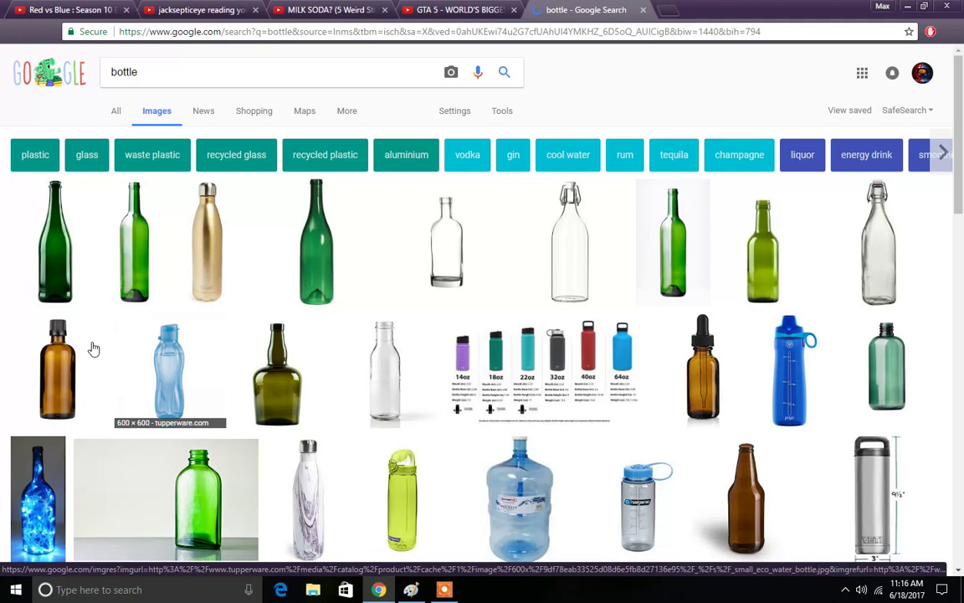
Open the green wine bottle preview and copy the image
{"action": "left_click", "coordinate": [185, 379]}
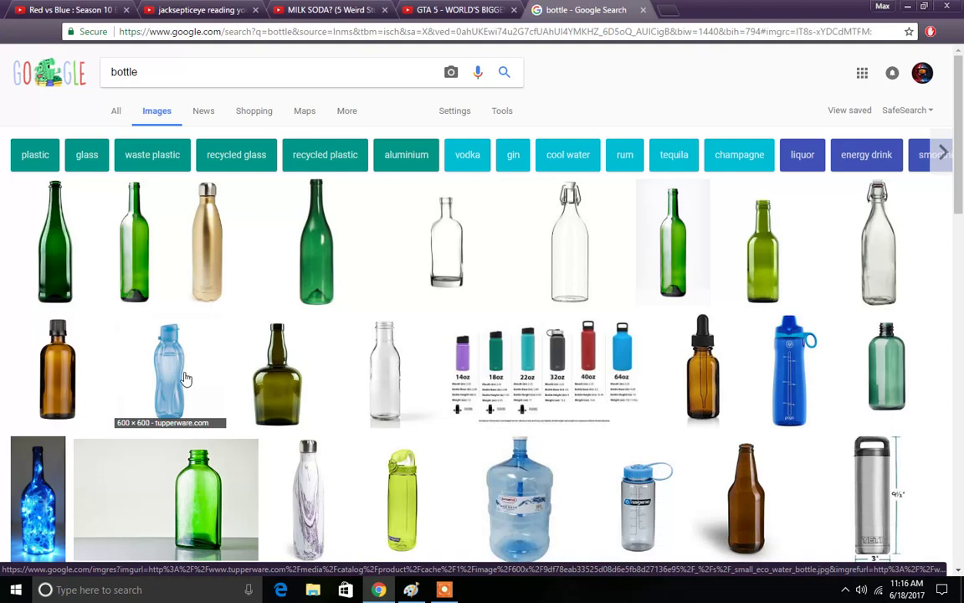
{"action": "scroll", "coordinate": [238, 352], "scroll_direction": "down", "scroll_amount": 3}
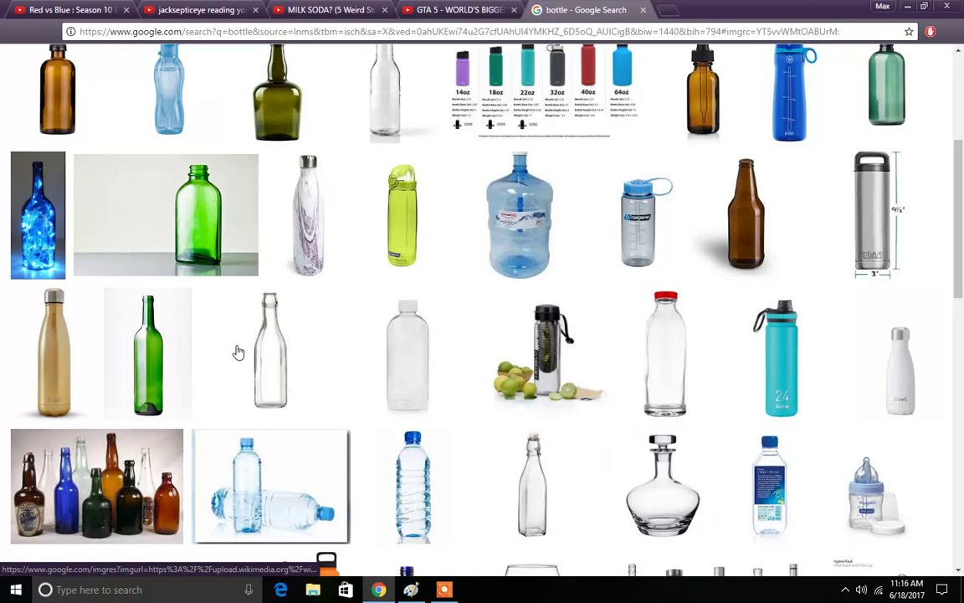
{"action": "left_click", "coordinate": [148, 352]}
{"action": "right_click", "coordinate": [318, 340]}
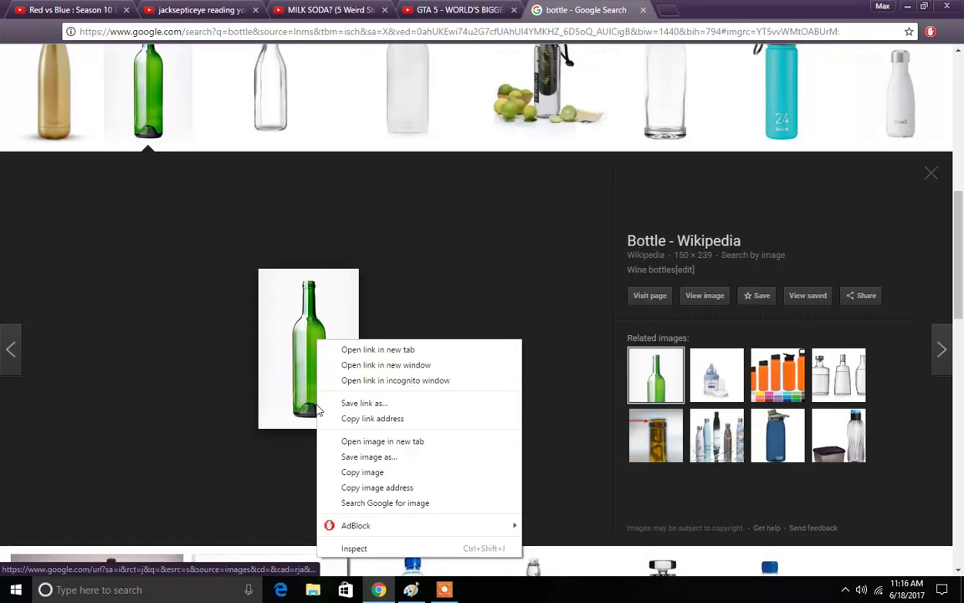
{"action": "left_click", "coordinate": [373, 474]}
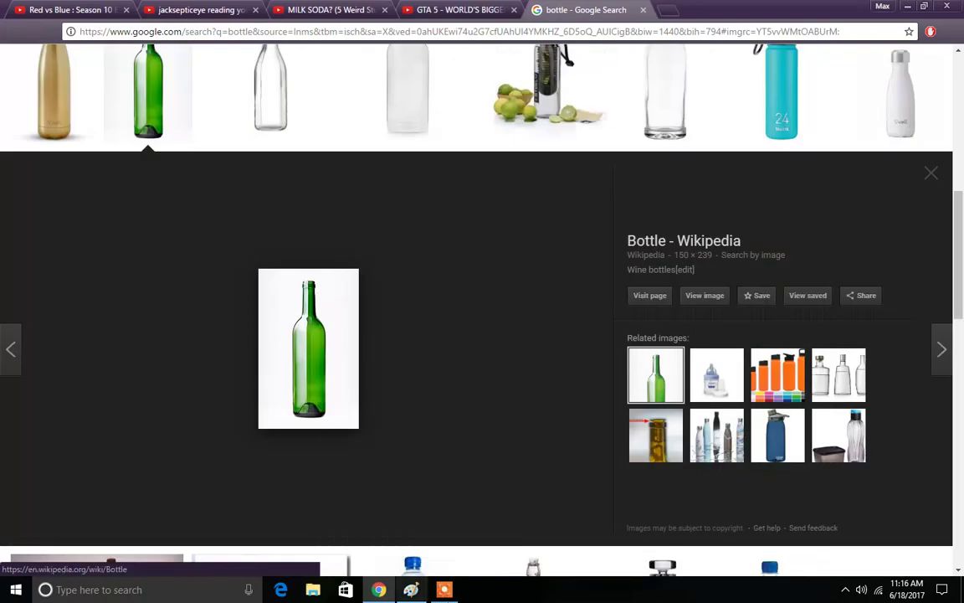
Paste the green wine bottle photo into Paint, shift it right, and brush a thumbs-up on it
{"action": "left_click", "coordinate": [411, 589]}
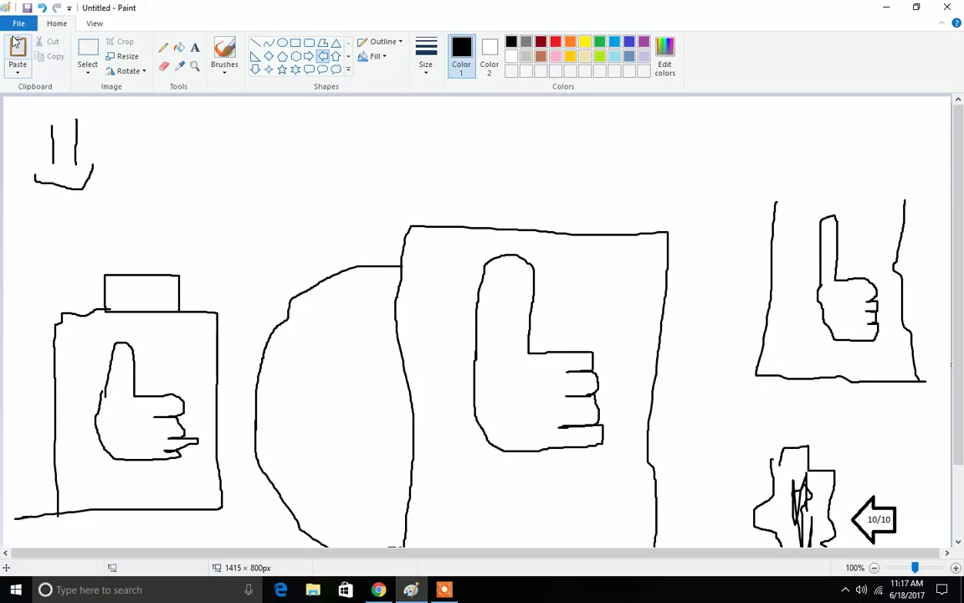
{"action": "key", "text": "ctrl+v"}
{"action": "left_click_drag", "start_coordinate": [31, 153], "coordinate": [162, 162]}
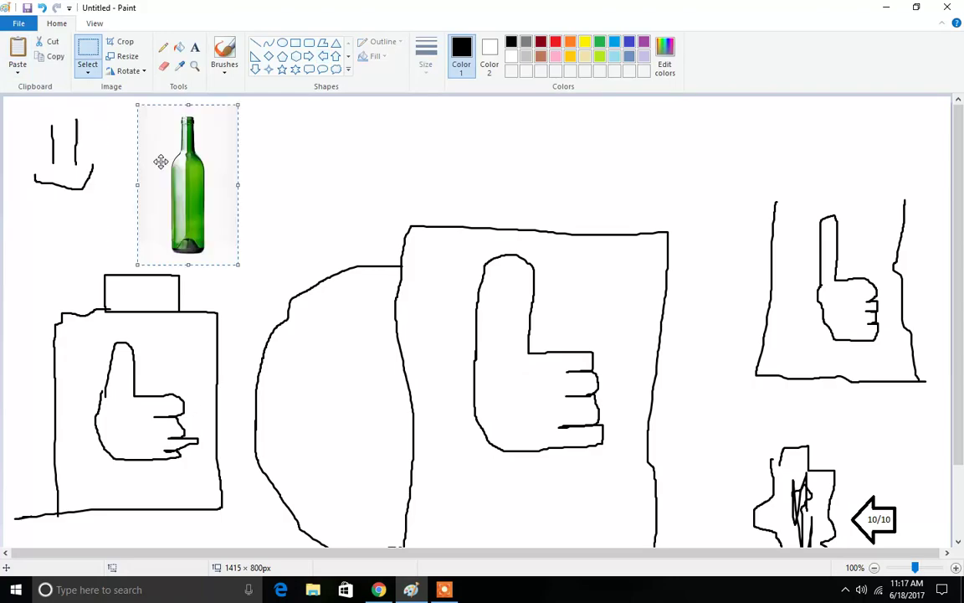
{"action": "left_click", "coordinate": [221, 47]}
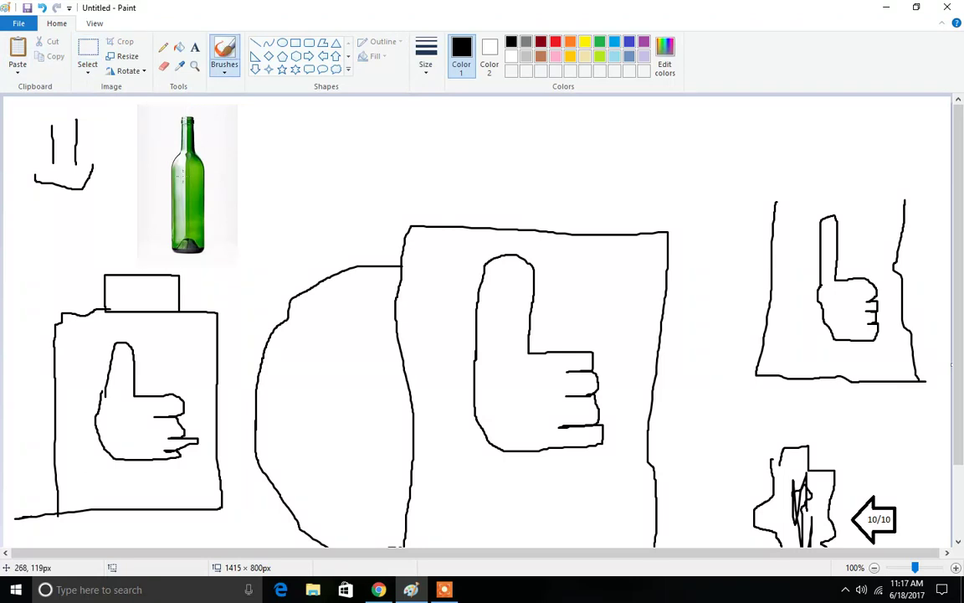
{"action": "mouse_move", "coordinate": [183, 181]}
{"action": "left_mouse_down"}
{"action": "mouse_move", "coordinate": [219, 196]}
{"action": "mouse_move", "coordinate": [207, 216]}
{"action": "mouse_move", "coordinate": [223, 228]}
{"action": "mouse_move", "coordinate": [185, 215]}
{"action": "left_mouse_up"}
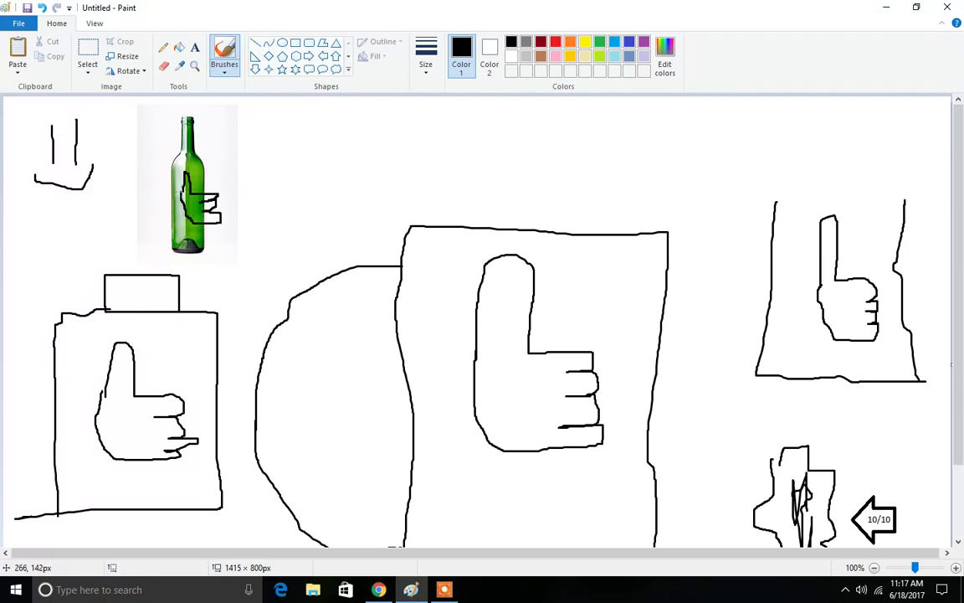